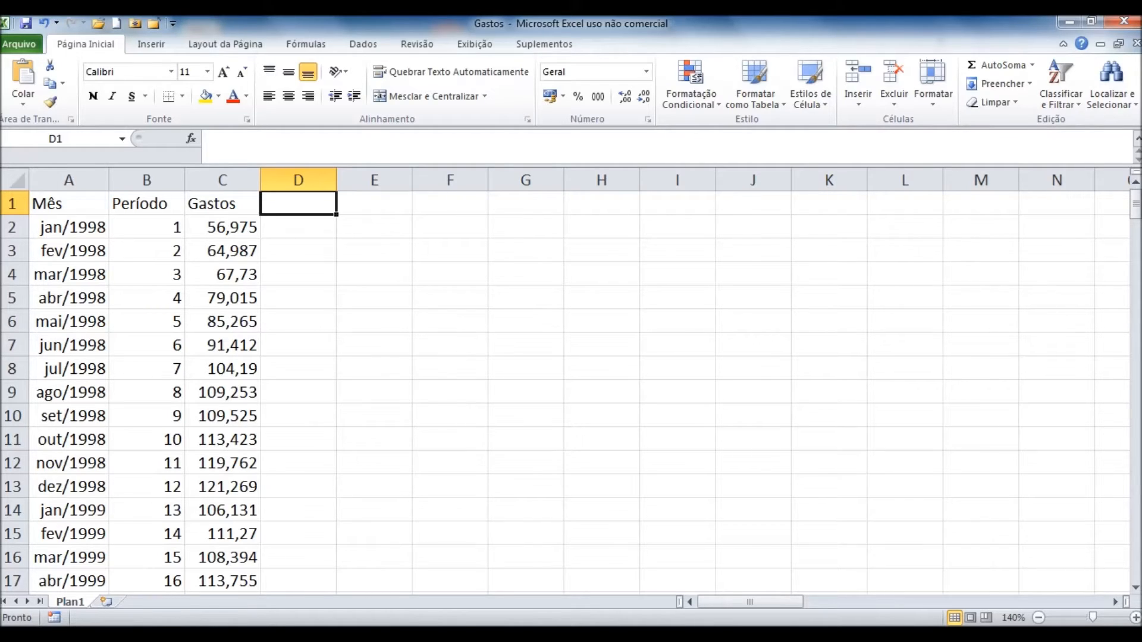
- Insert an empty line chart with markers, place it beside the data at column D and enlarge it to about row 17
drag(1134, 208, 1135, 565)
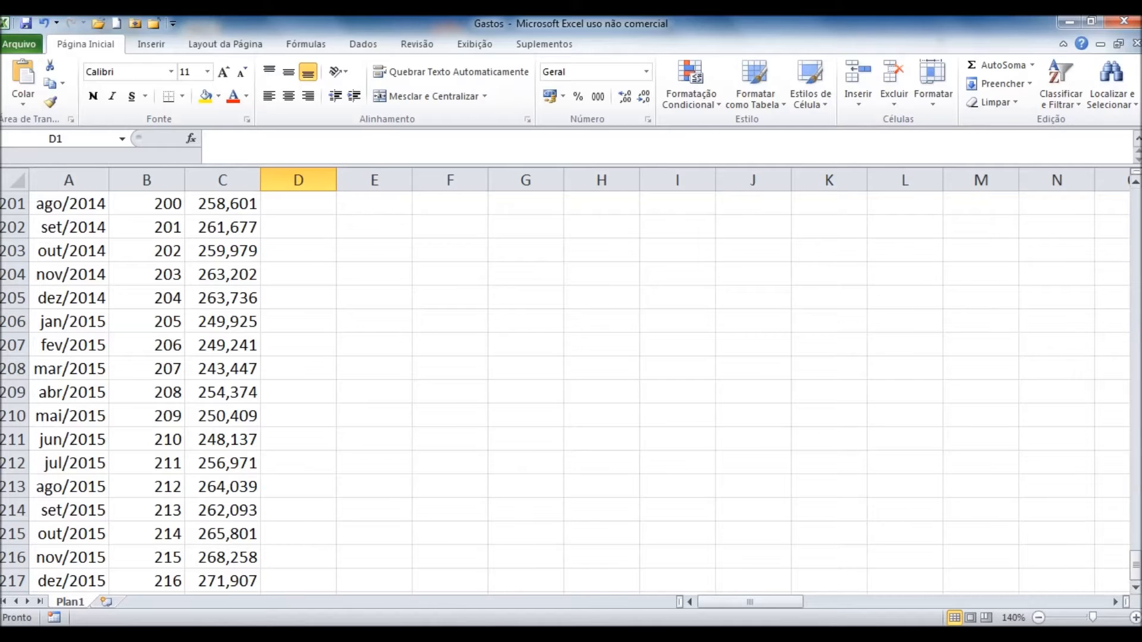
drag(1135, 564, 1135, 208)
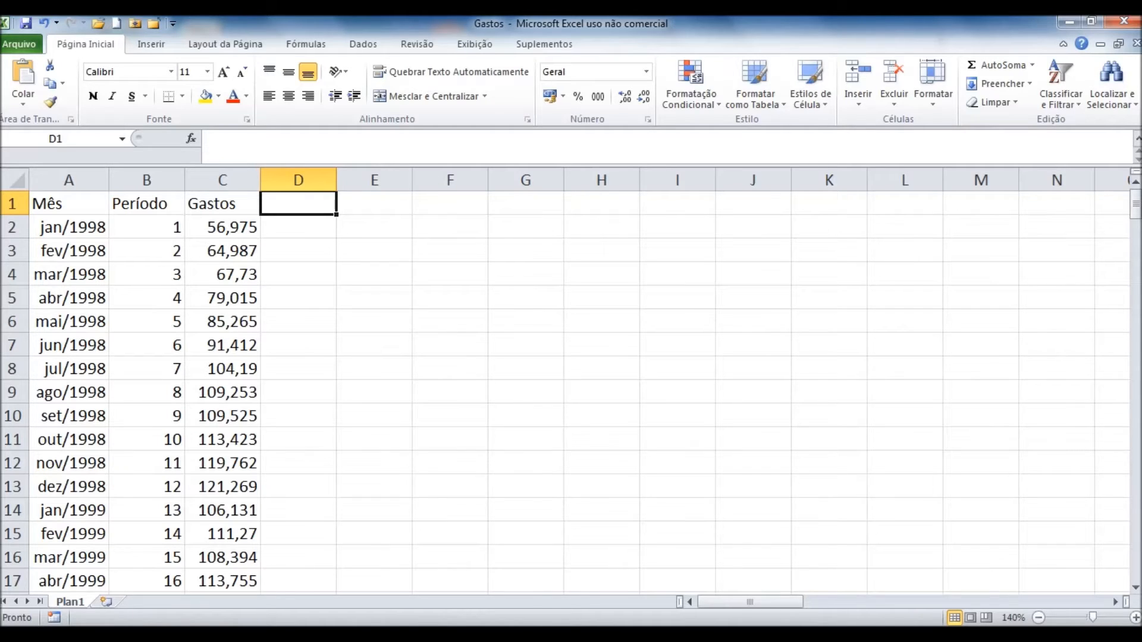
click(374, 204)
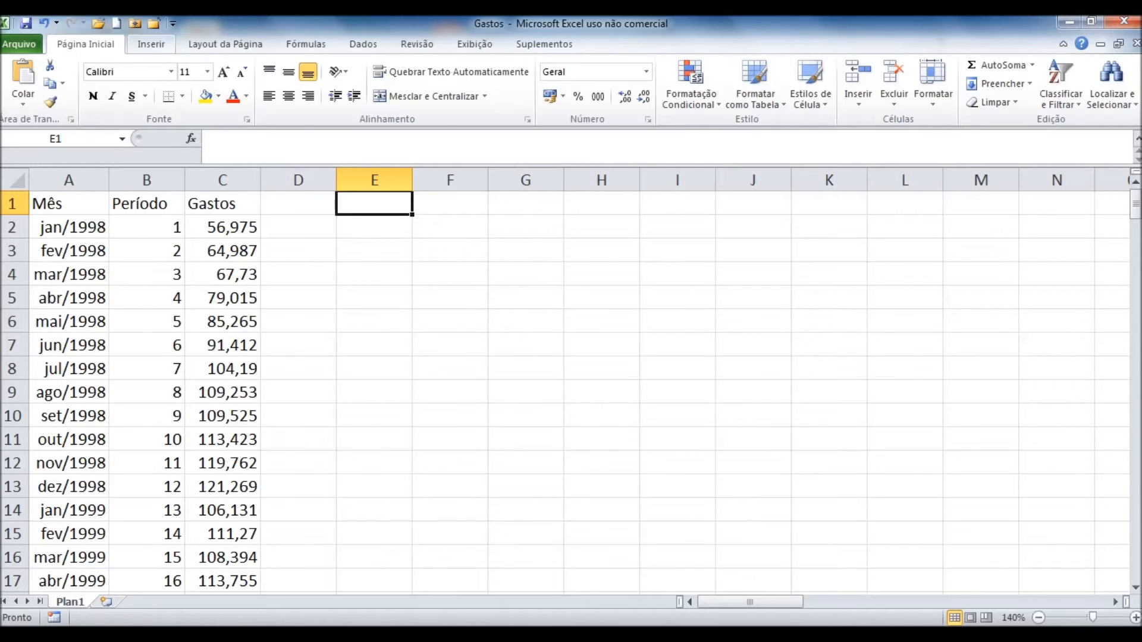
click(151, 44)
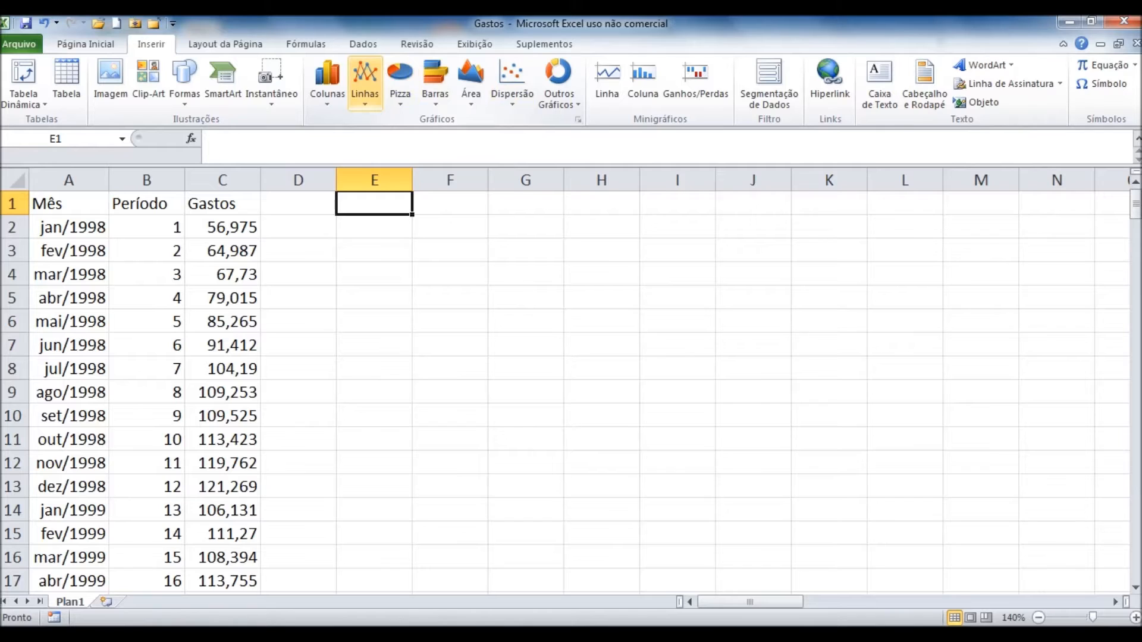
click(365, 83)
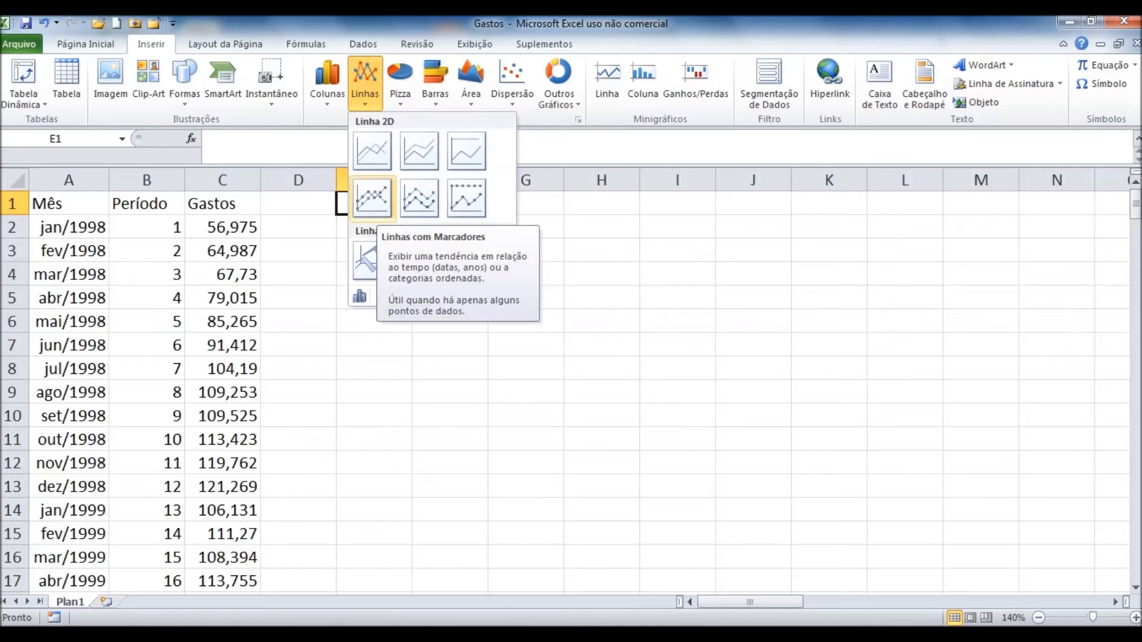
click(375, 204)
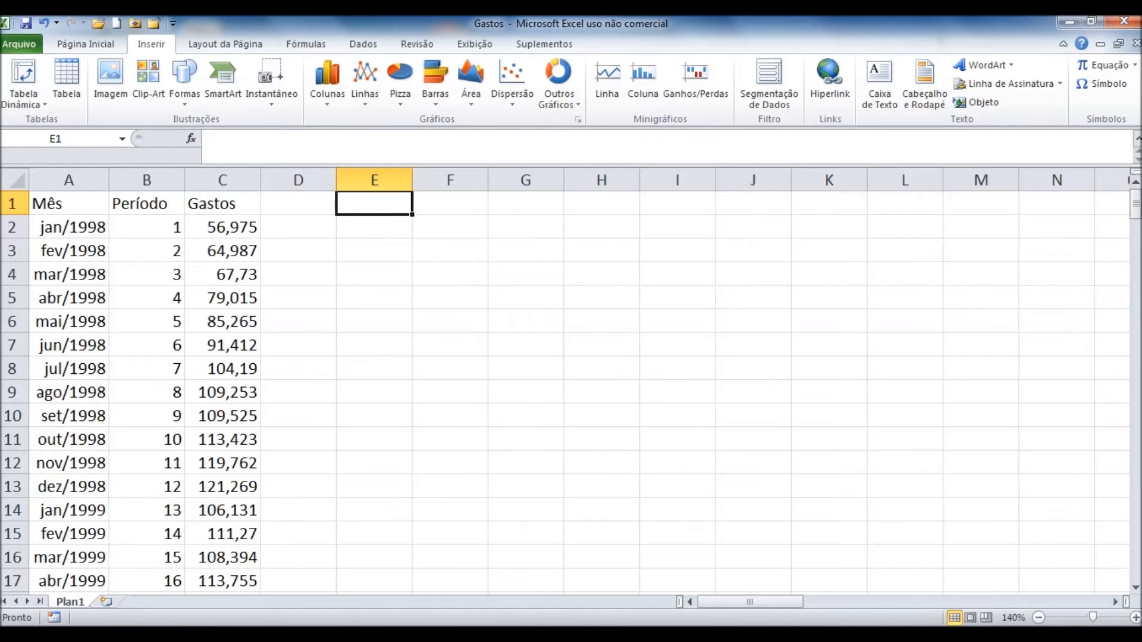
click(364, 81)
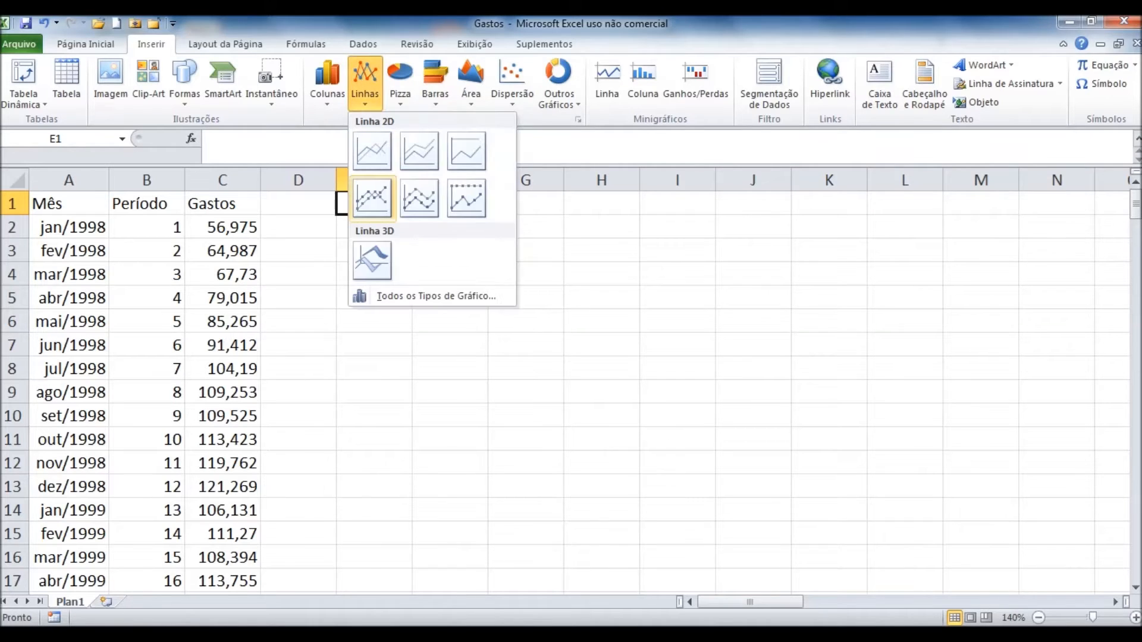
click(372, 198)
drag(476, 268, 434, 232)
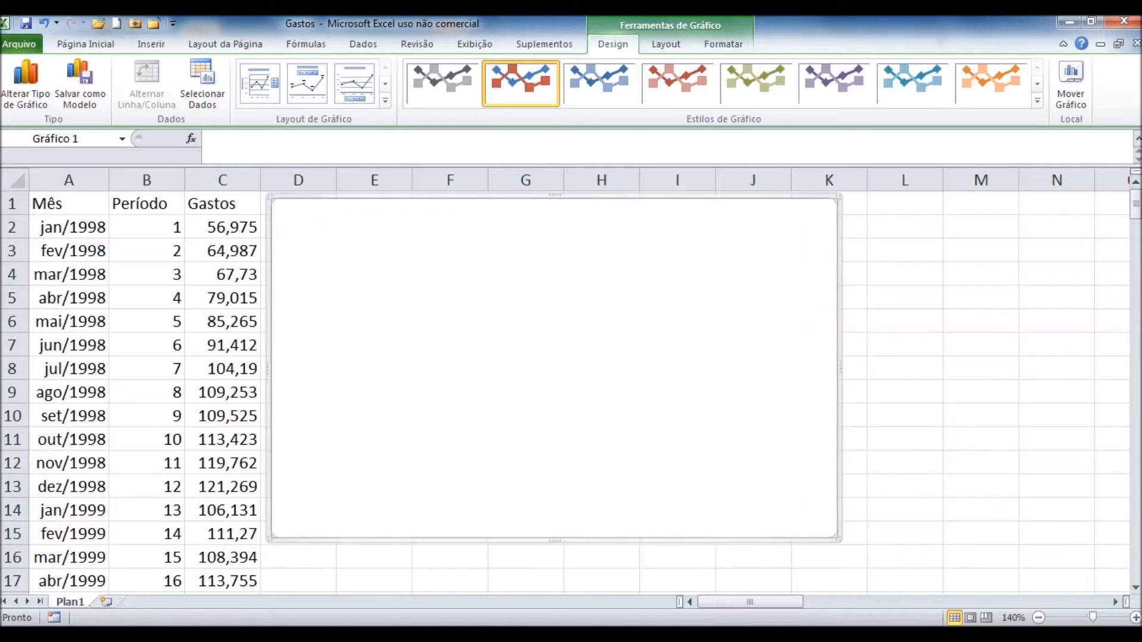
drag(839, 539, 973, 585)
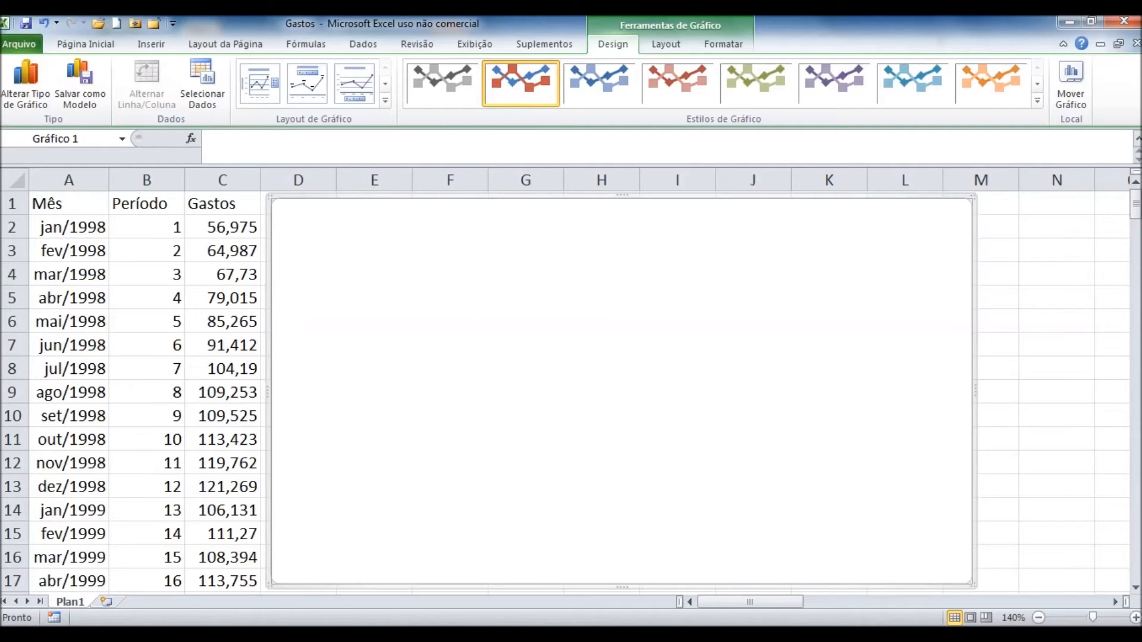
- Add an unnamed data series to the empty chart using the Gastos values in Plan1 C2:C217
right_click(429, 258)
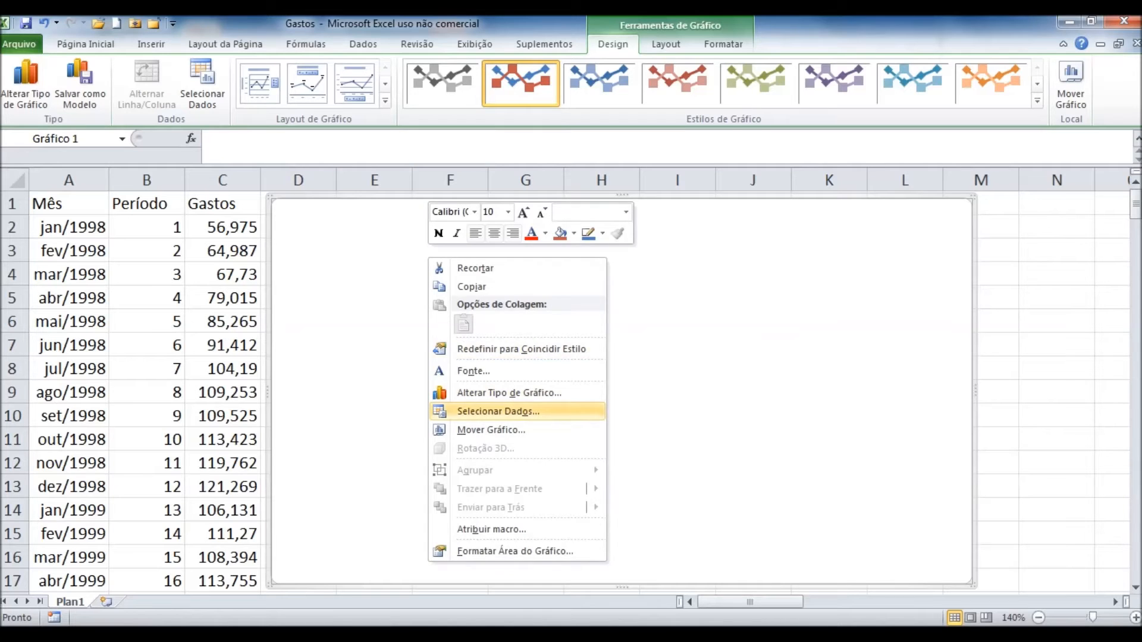
key(Return)
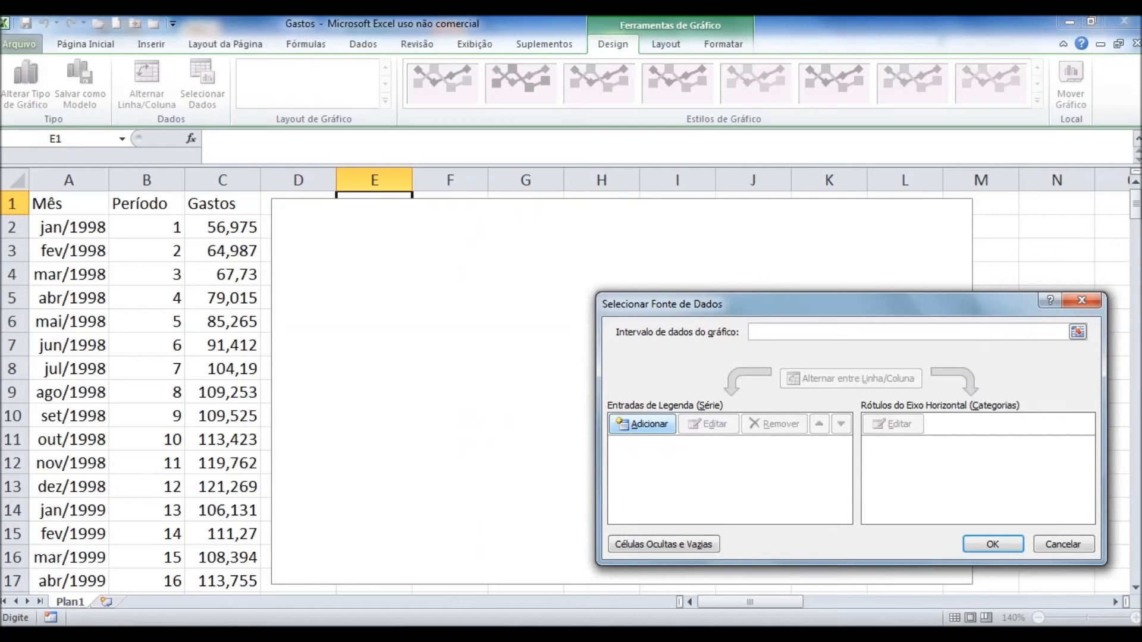
click(642, 424)
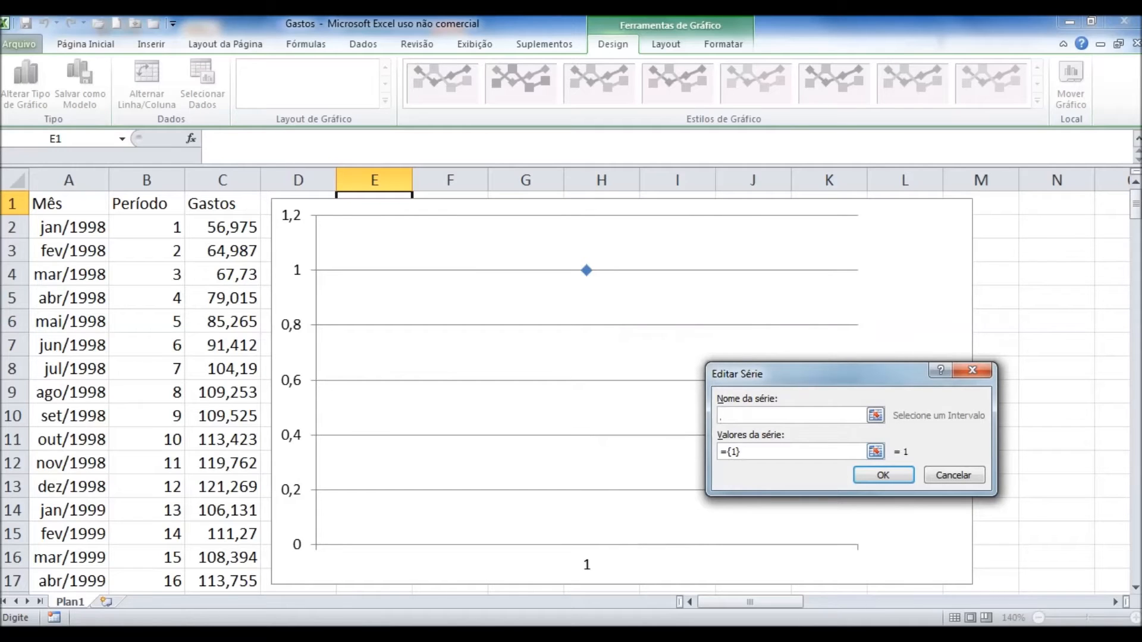
click(875, 451)
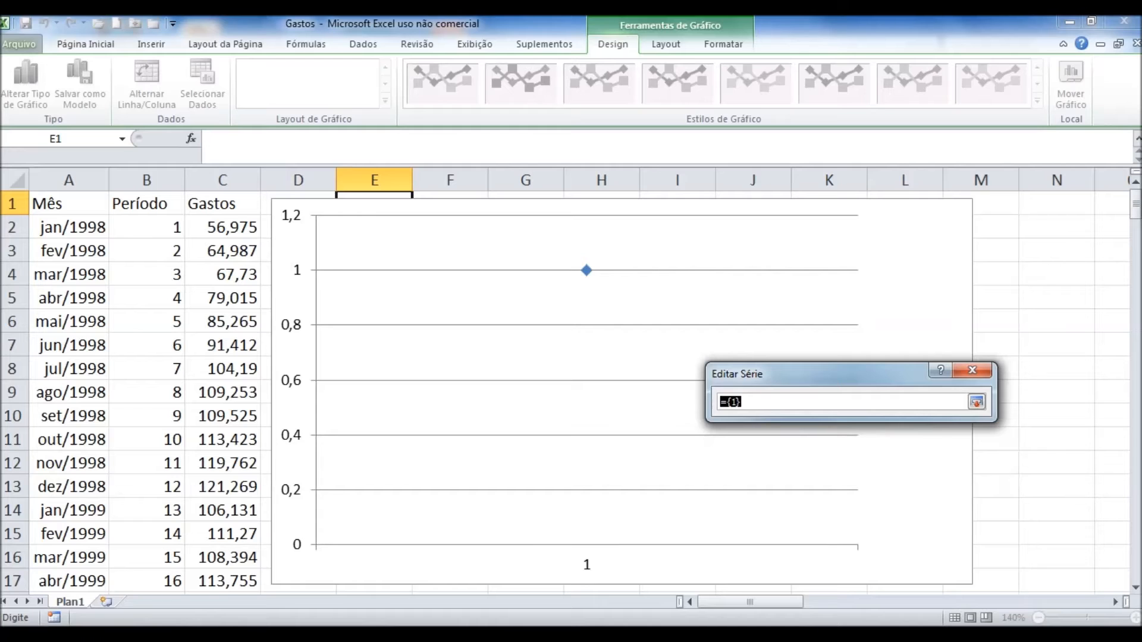
click(222, 227)
drag(223, 227, 244, 558)
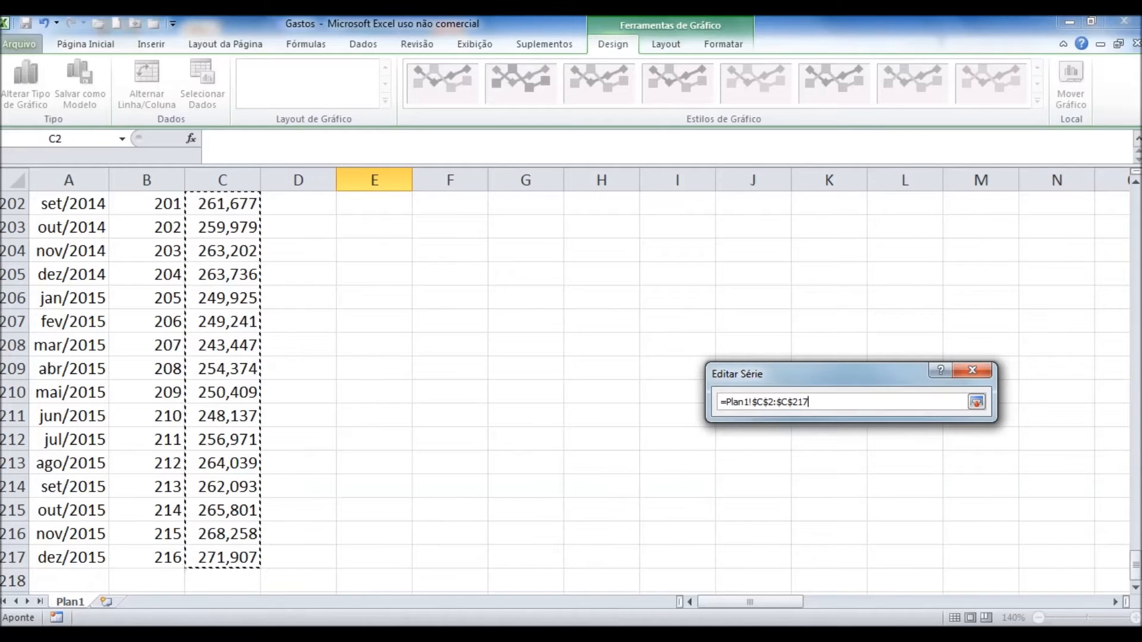
drag(1135, 563, 1136, 202)
click(976, 402)
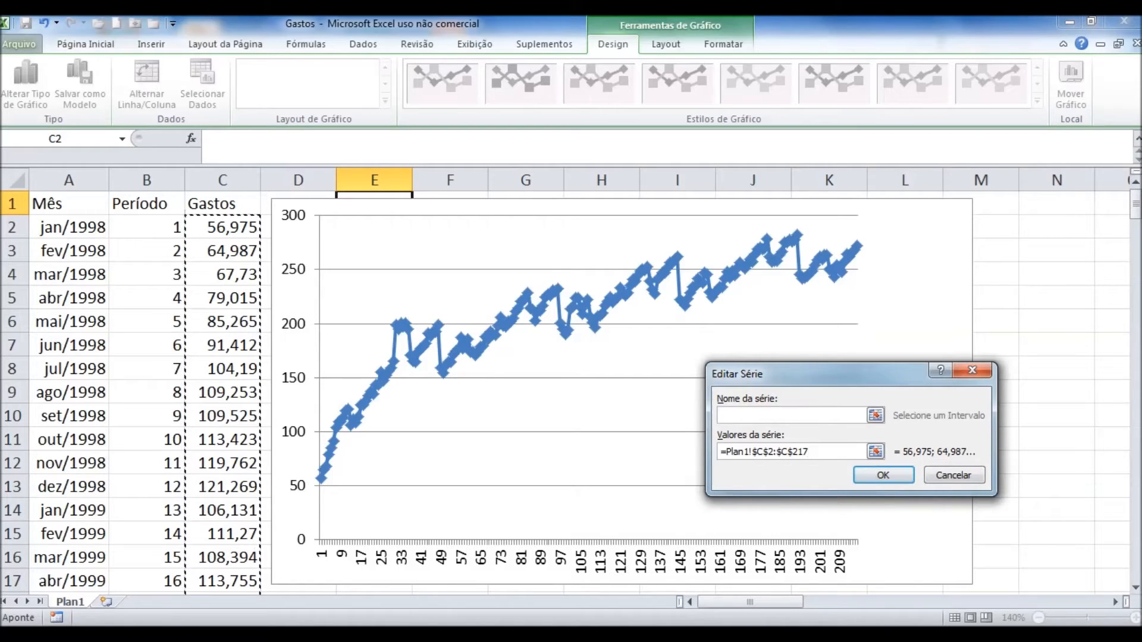
key(Return)
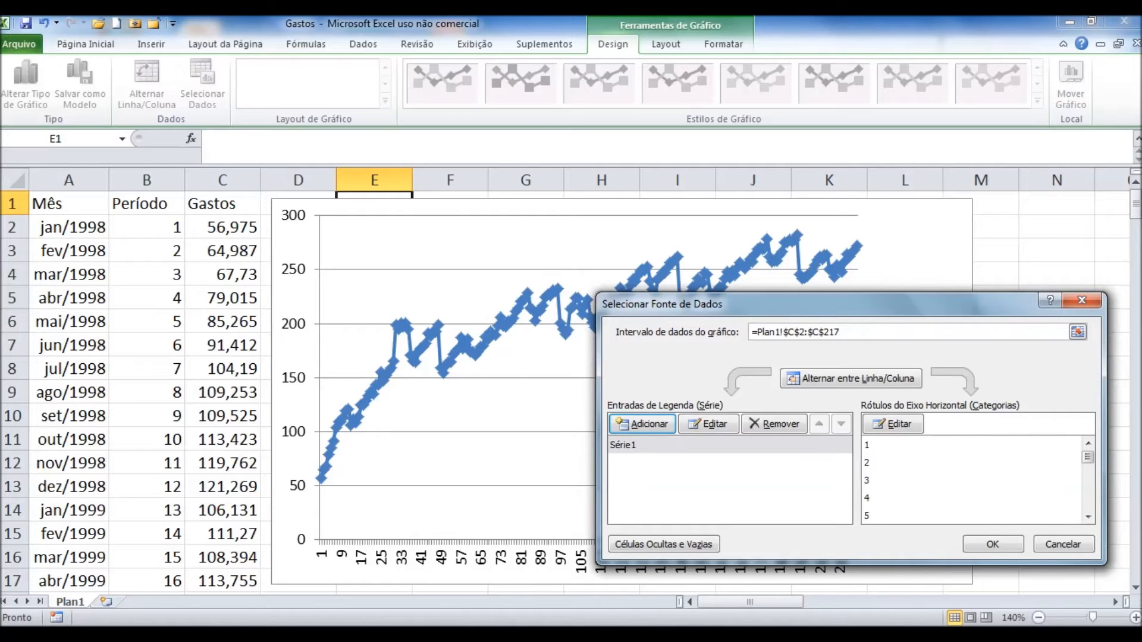
key(Return)
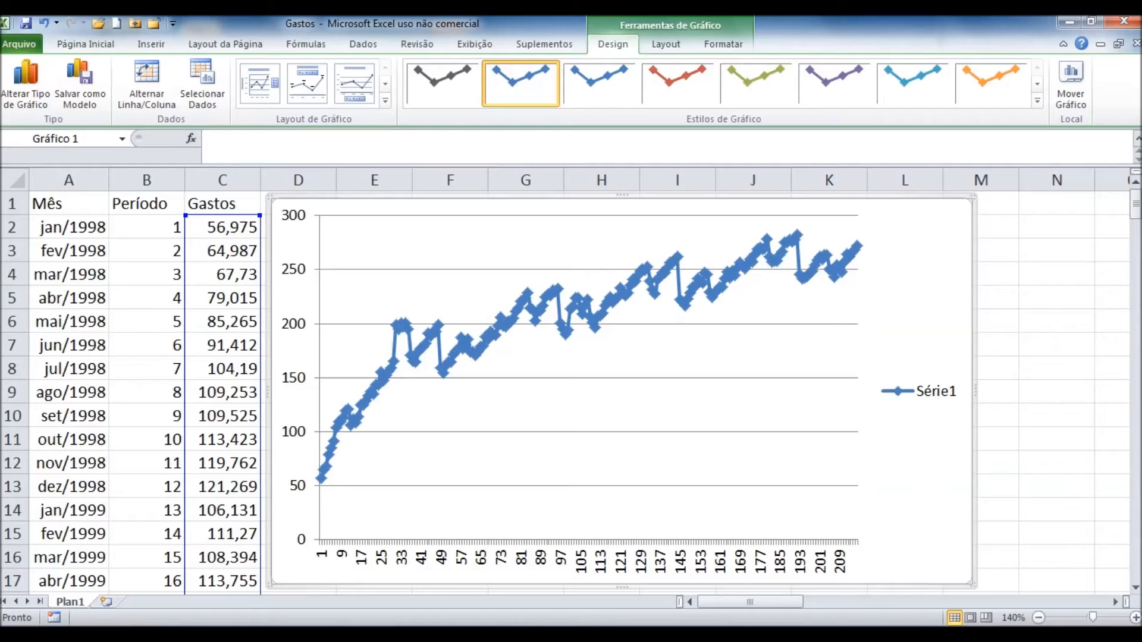
- Delete the Série1 legend from the line chart
click(920, 393)
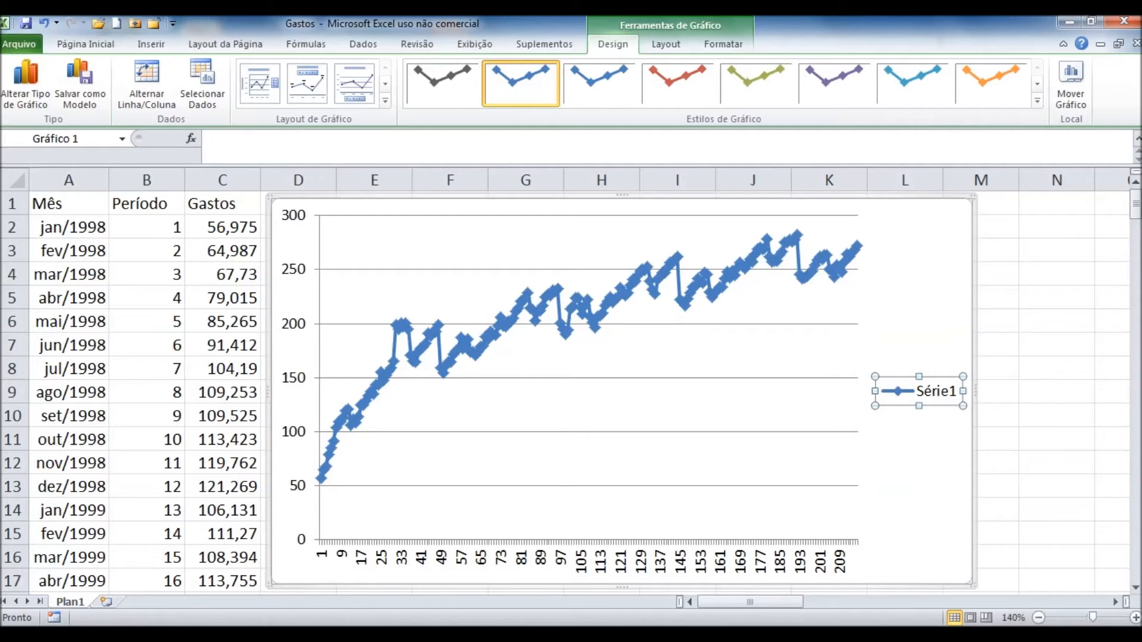
key(Delete)
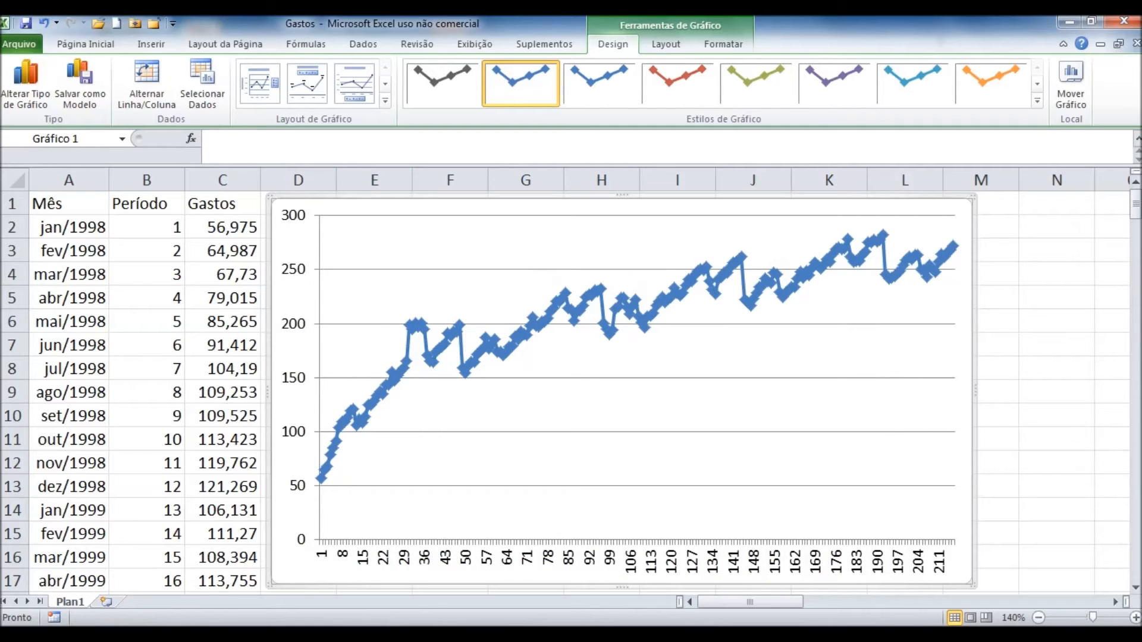
mouse_move(948, 252)
mouse_move(322, 477)
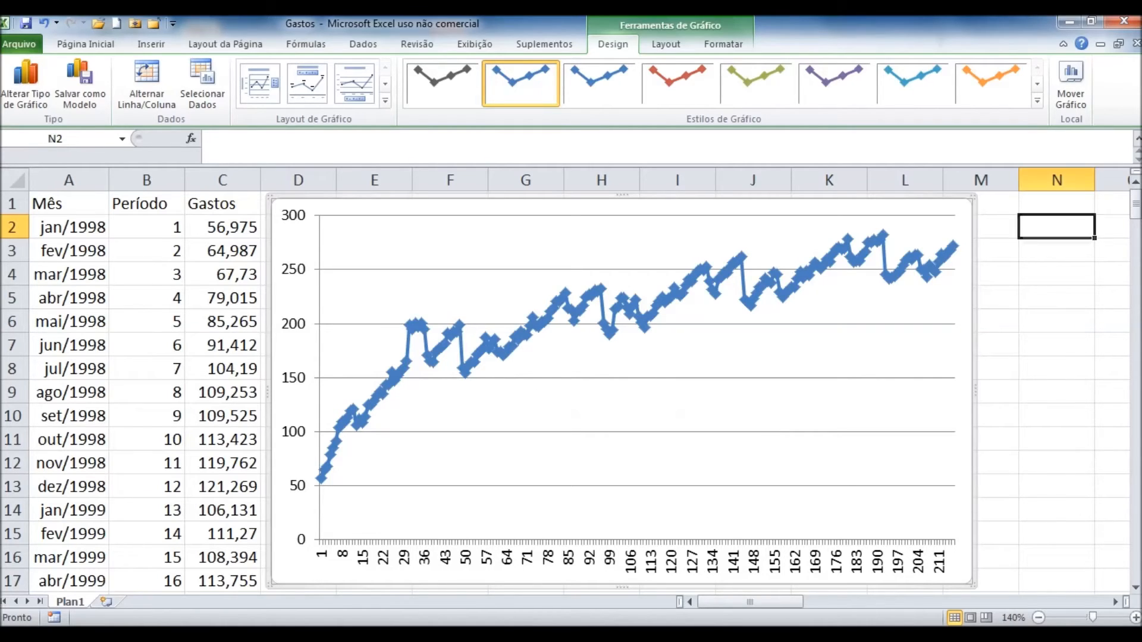
- Enter the component letters T, C, S and I in cells N2 to N5 and select that range
click(1056, 226)
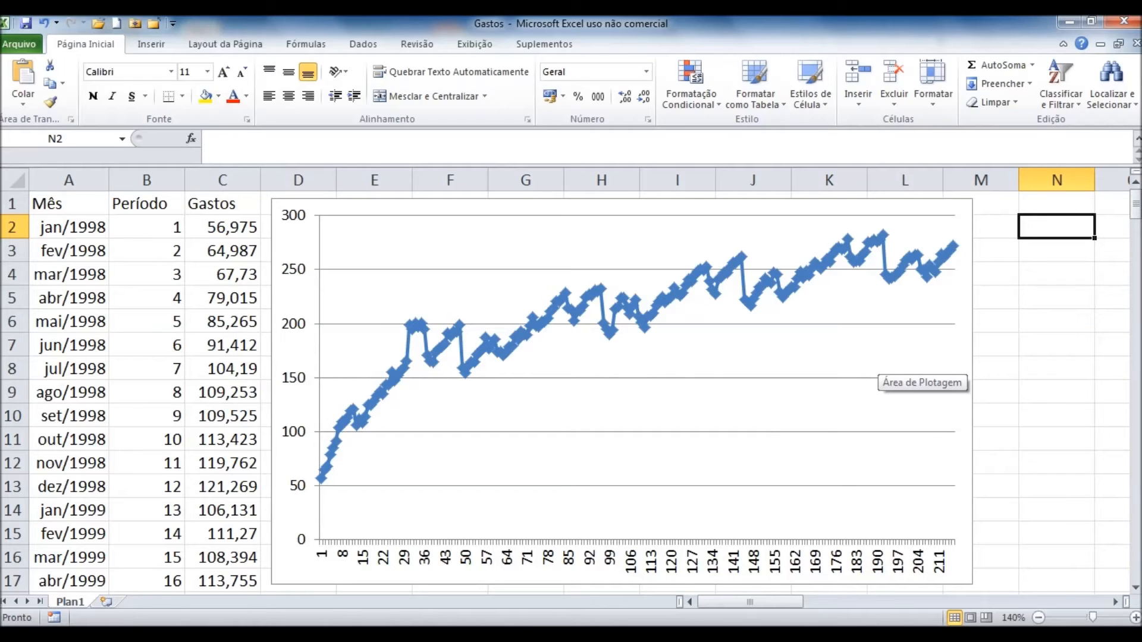
text(T)
key(Return)
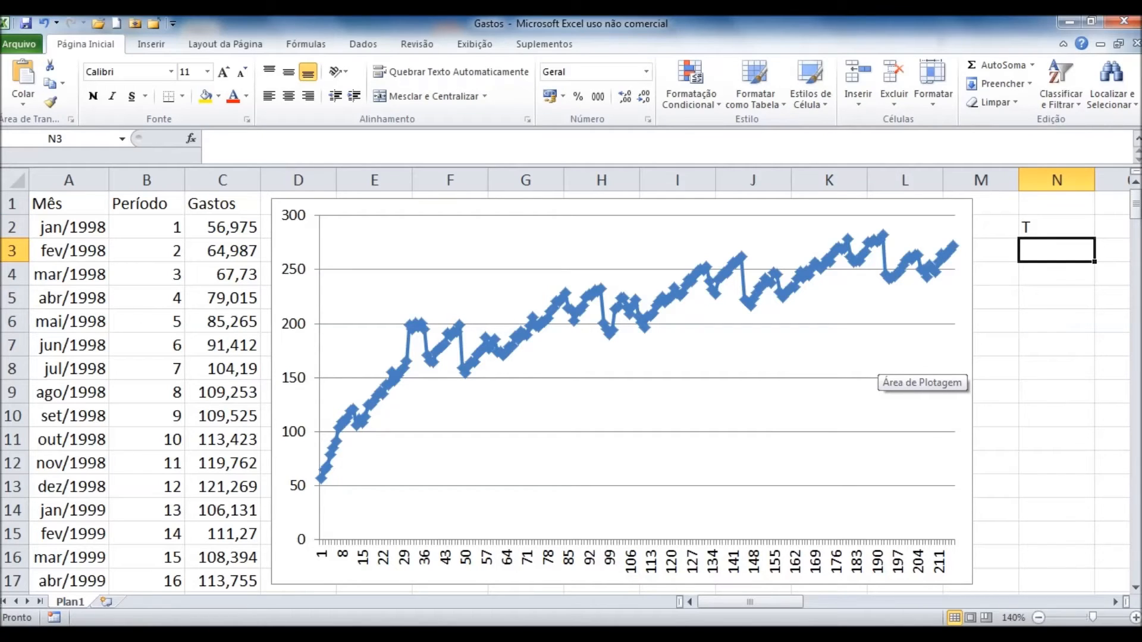
text(C)
key(Return)
text(S)
key(Return)
text(I)
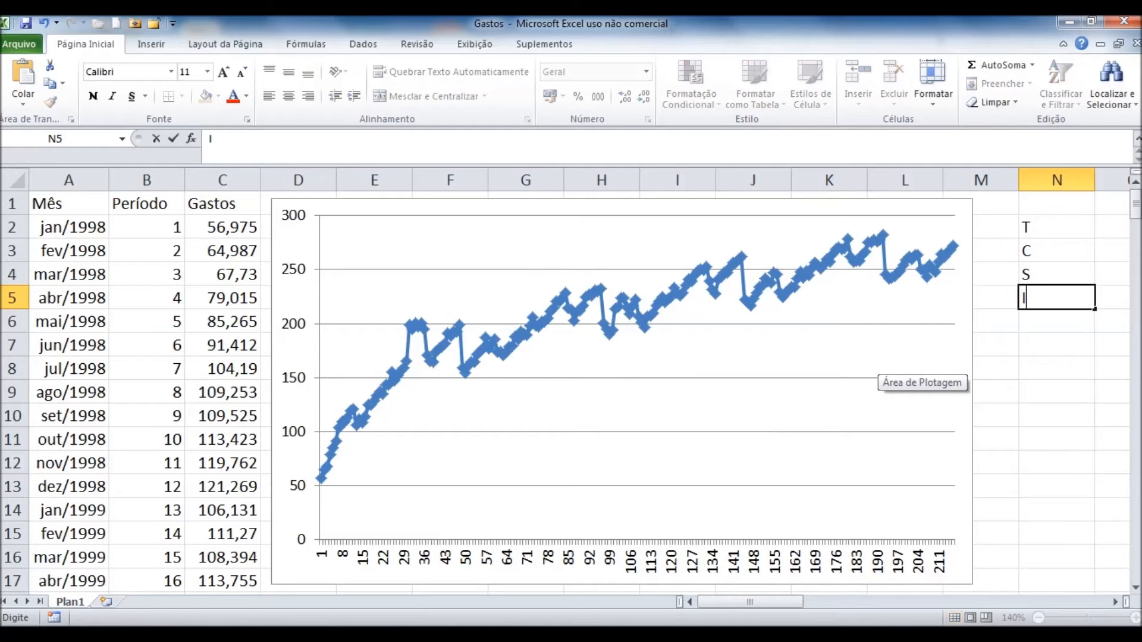
key(Return)
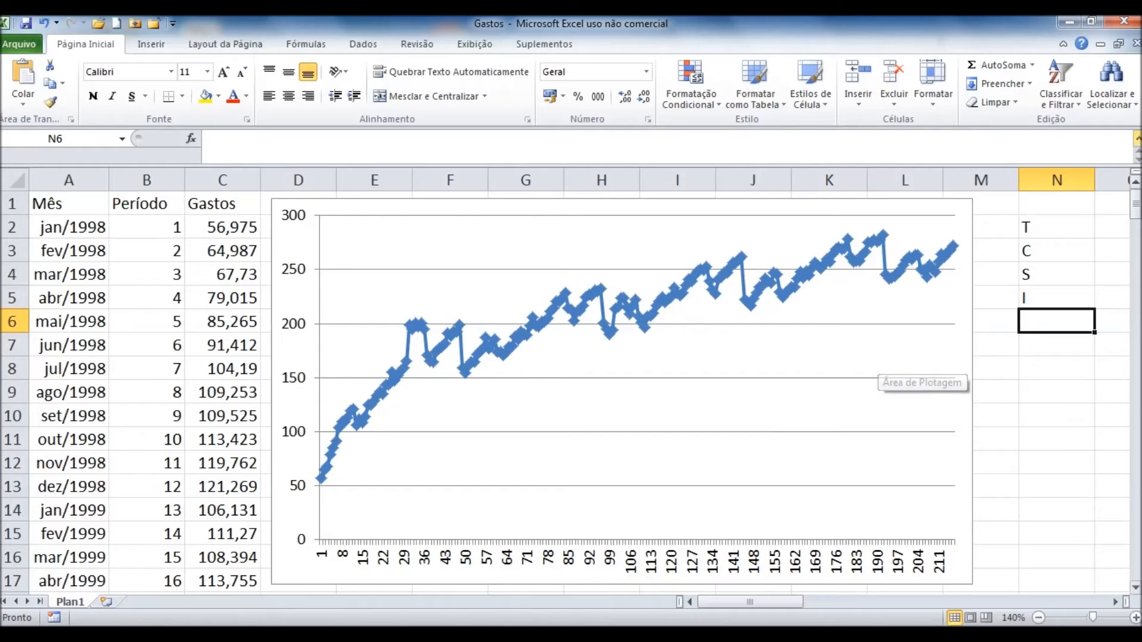
drag(1057, 227, 1056, 297)
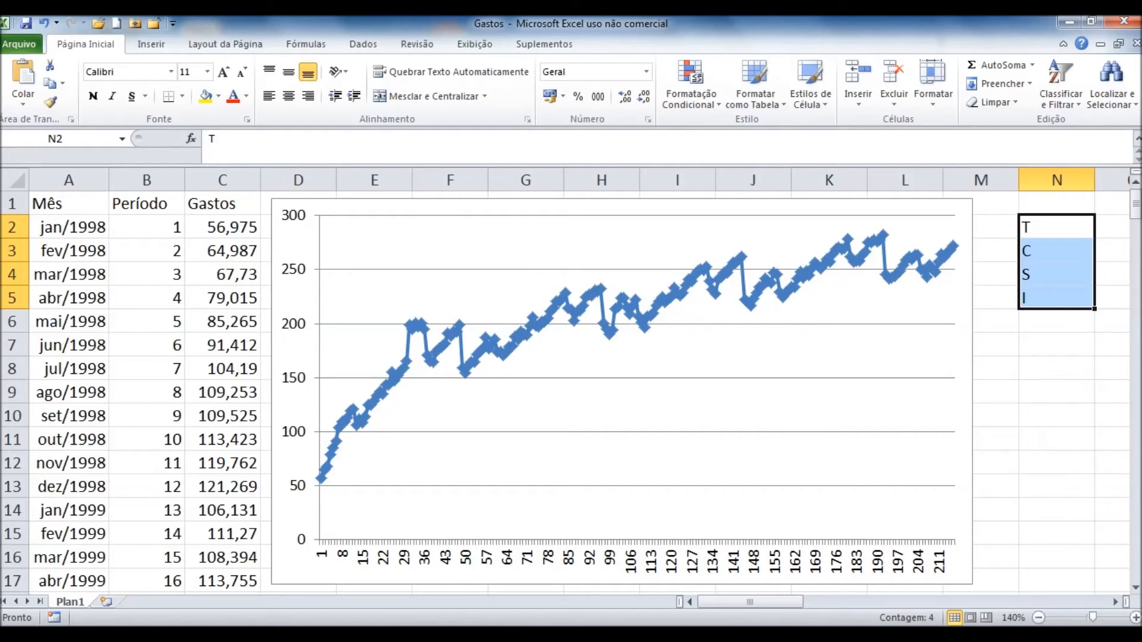
- Add a title above the chart reading "Gastos mensais com publicidade"
click(964, 333)
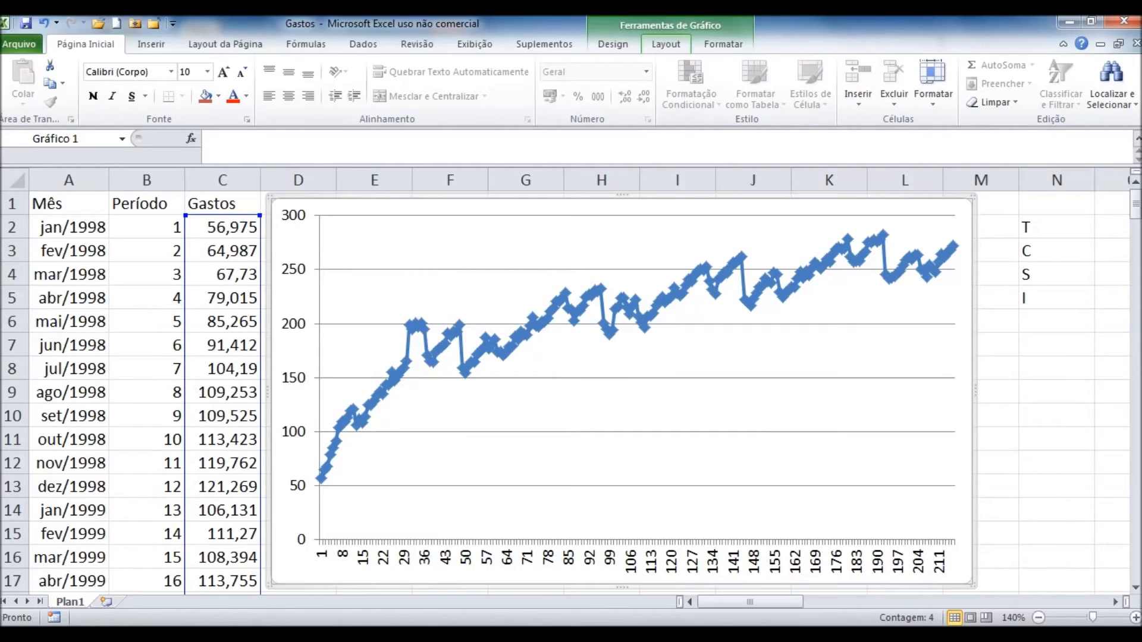
click(665, 44)
click(299, 83)
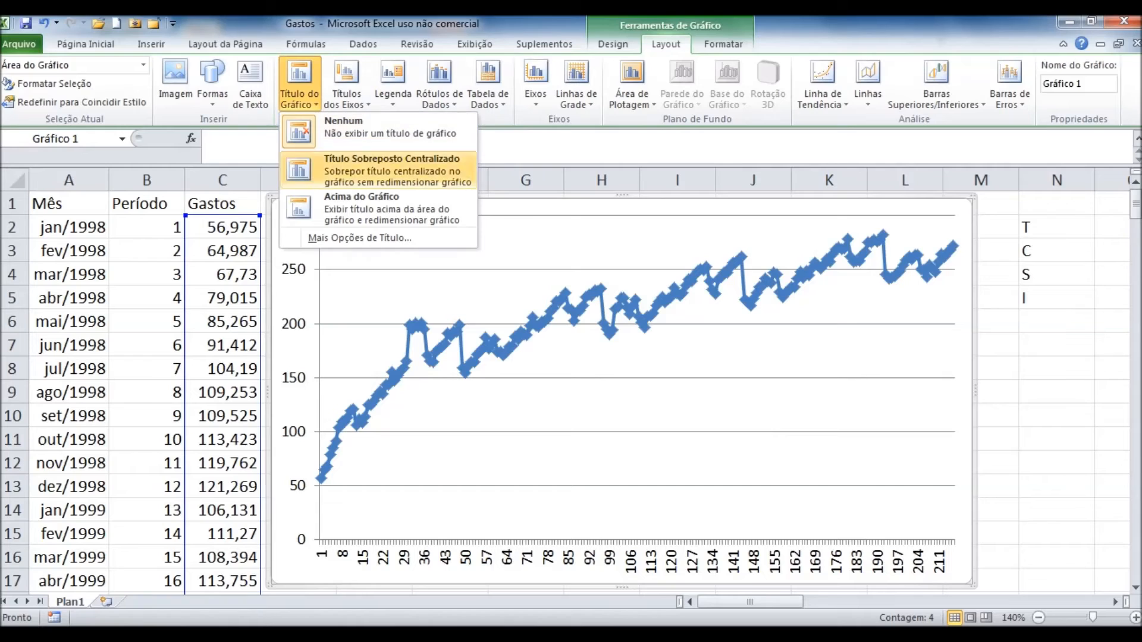
click(362, 208)
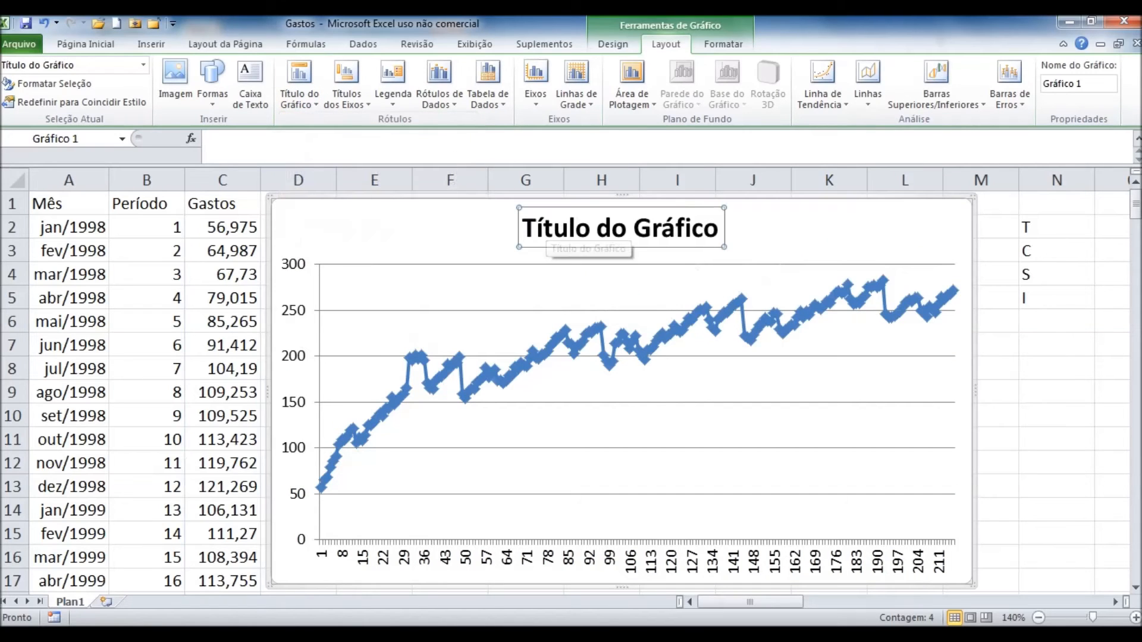
drag(522, 229, 721, 229)
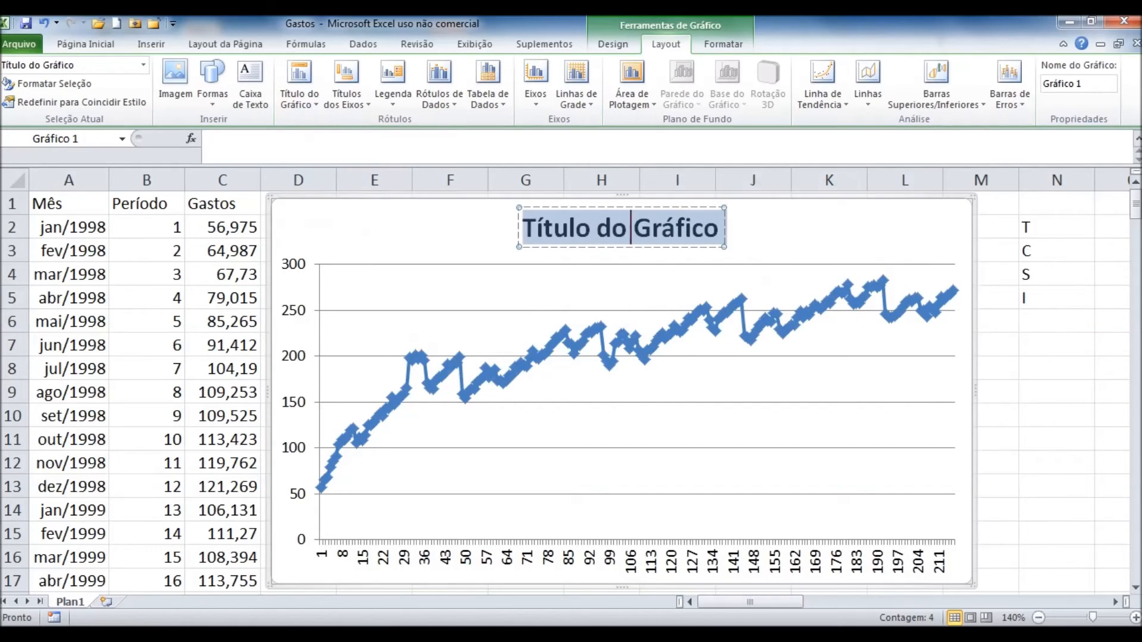
text(Gastos mensa)
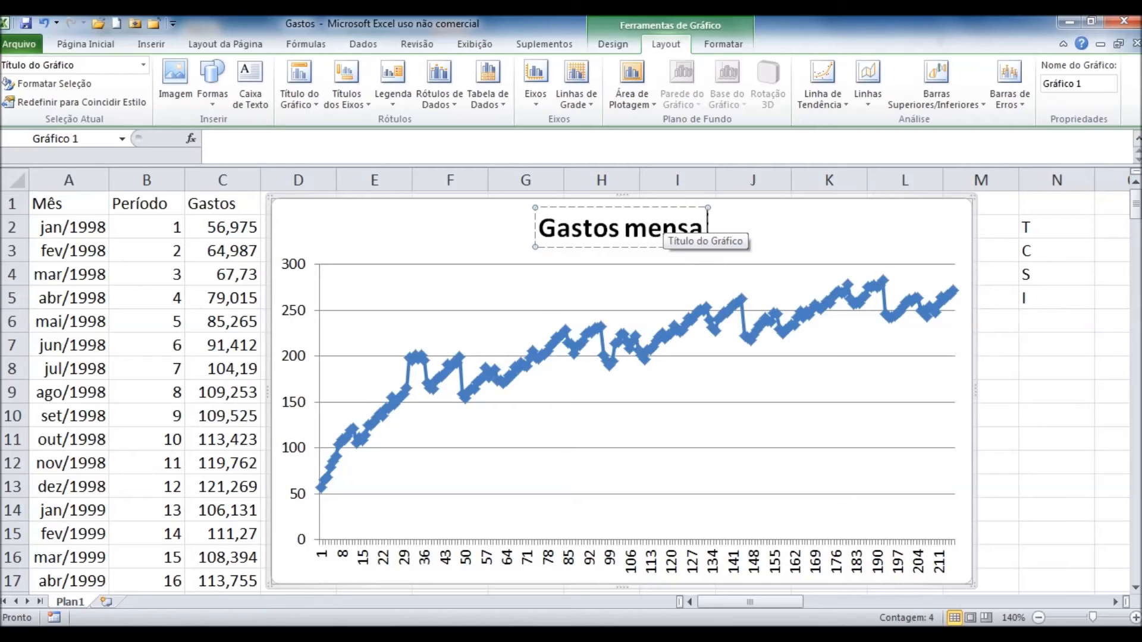
text(is com pu)
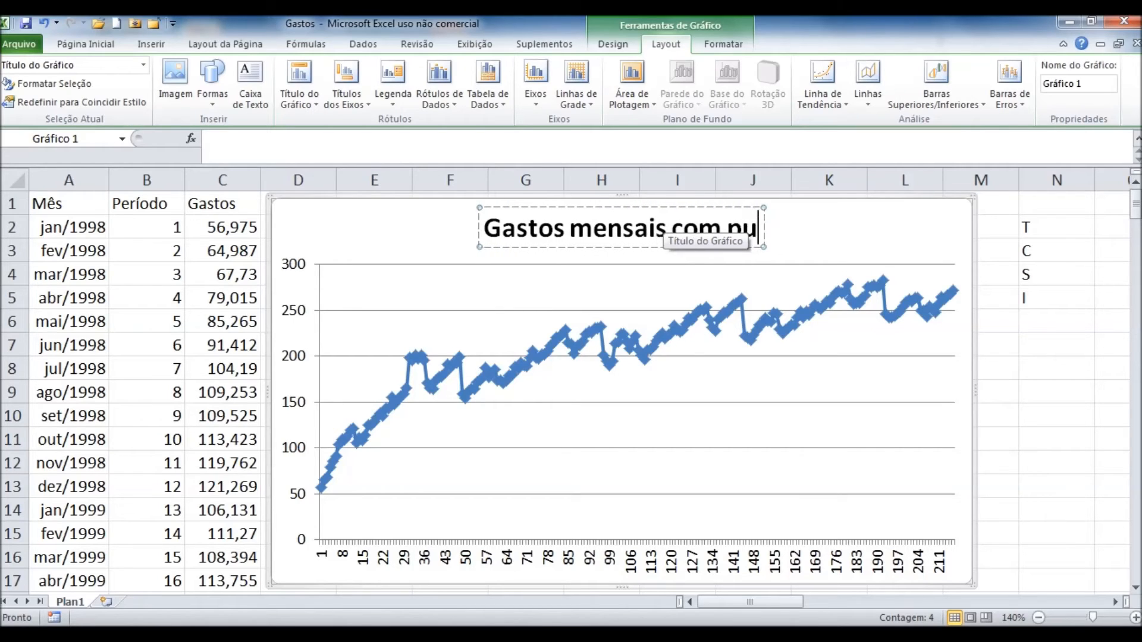
text(blicidade)
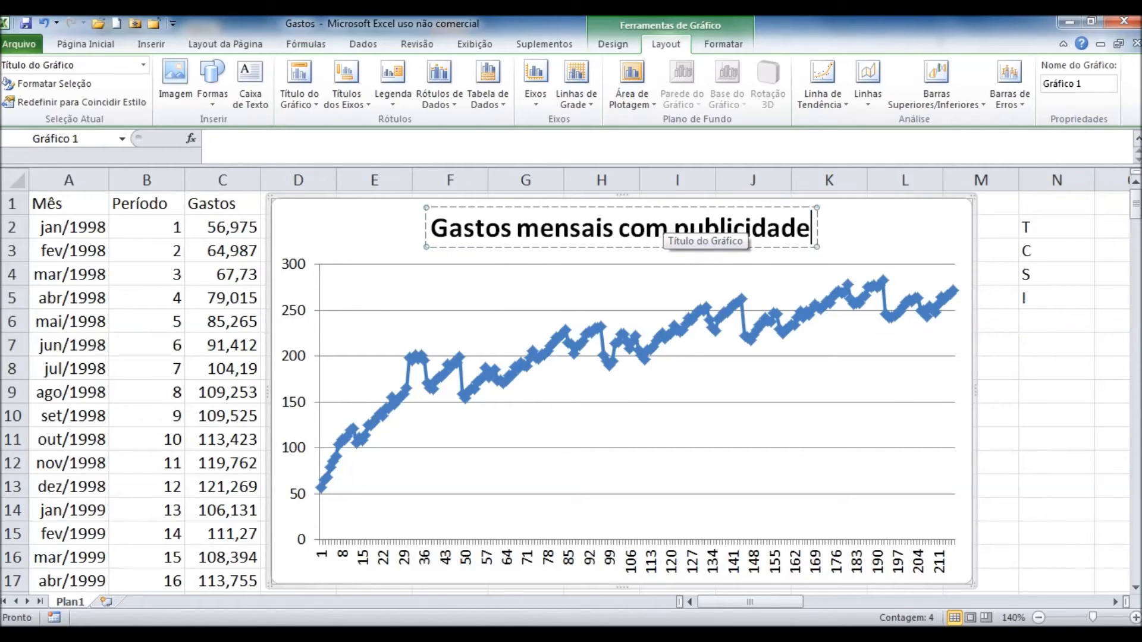
- Add a title below the chart's horizontal axis reading "Meses"
click(347, 83)
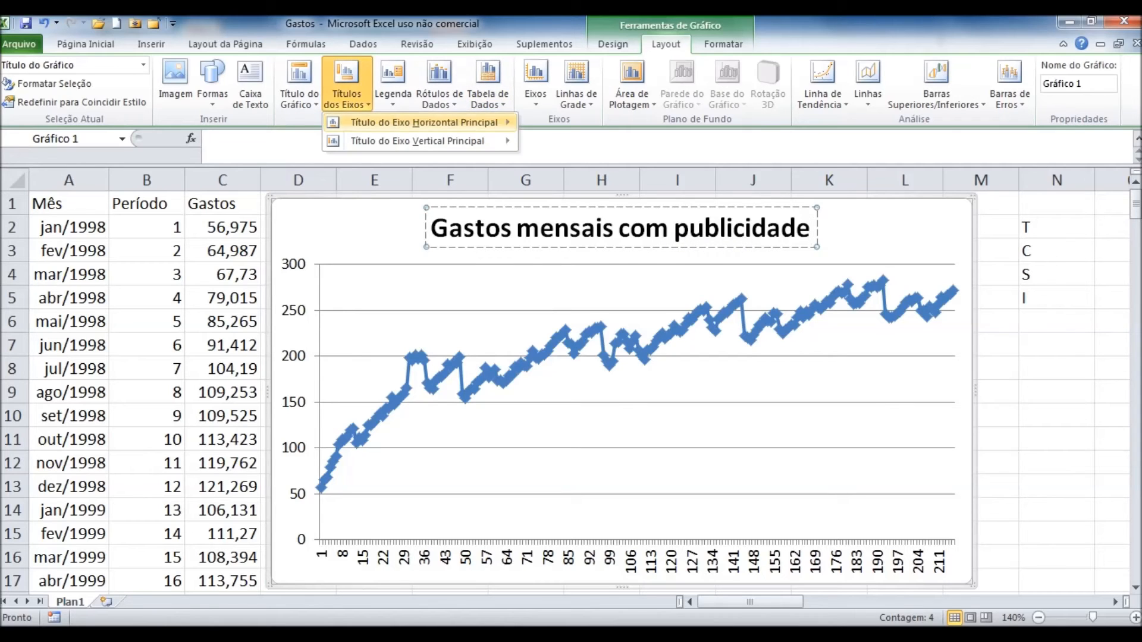
mouse_move(416, 123)
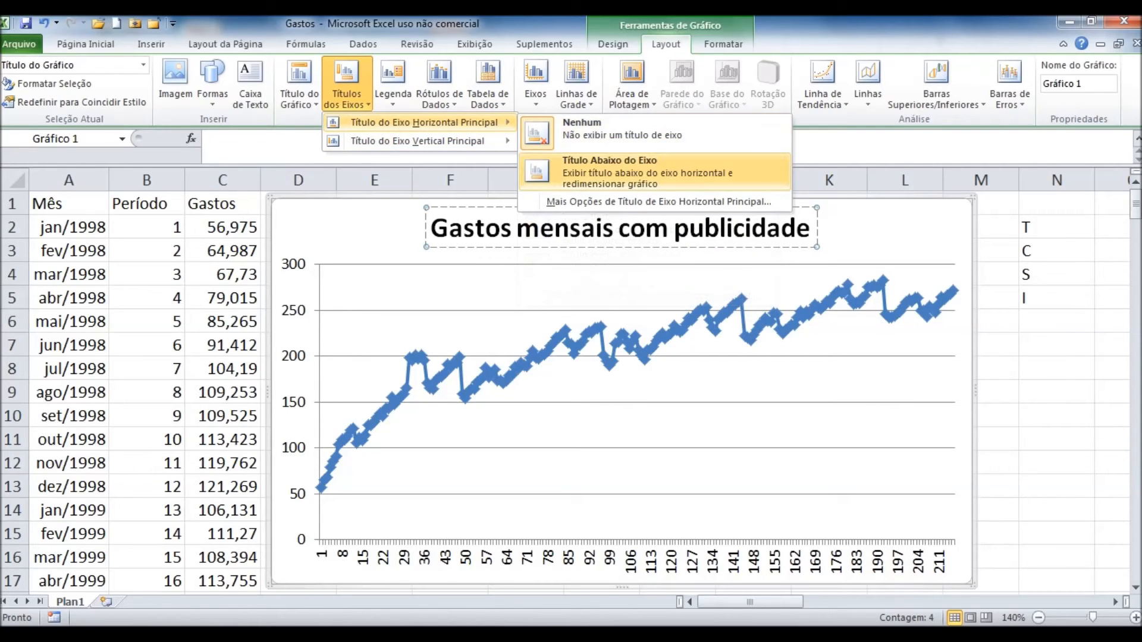
click(610, 171)
triple_click(637, 555)
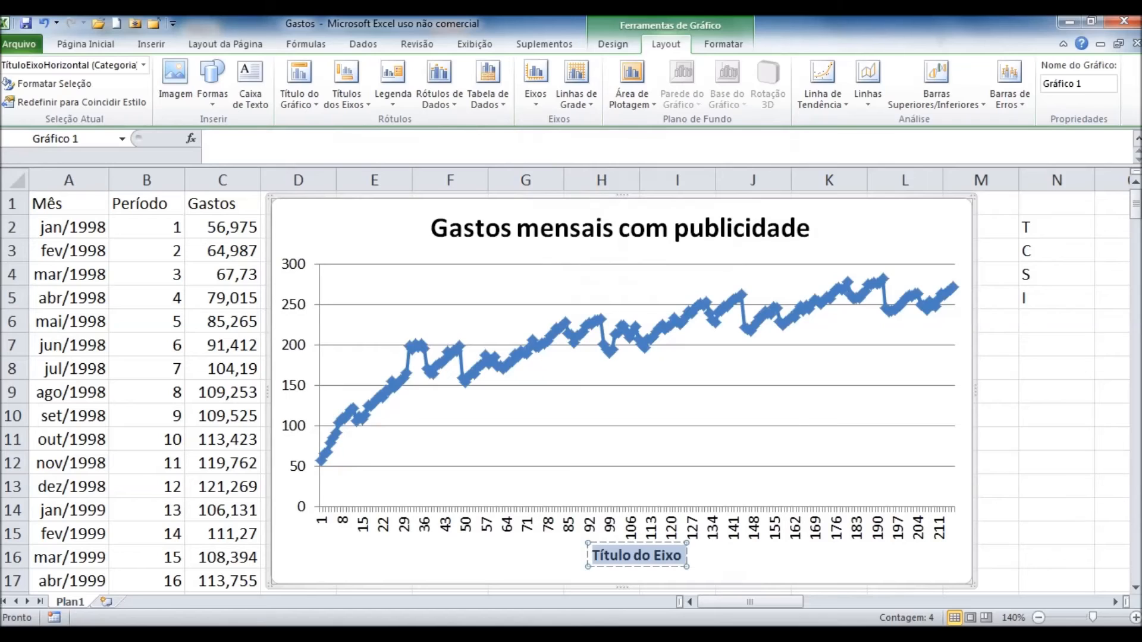
text(Meses)
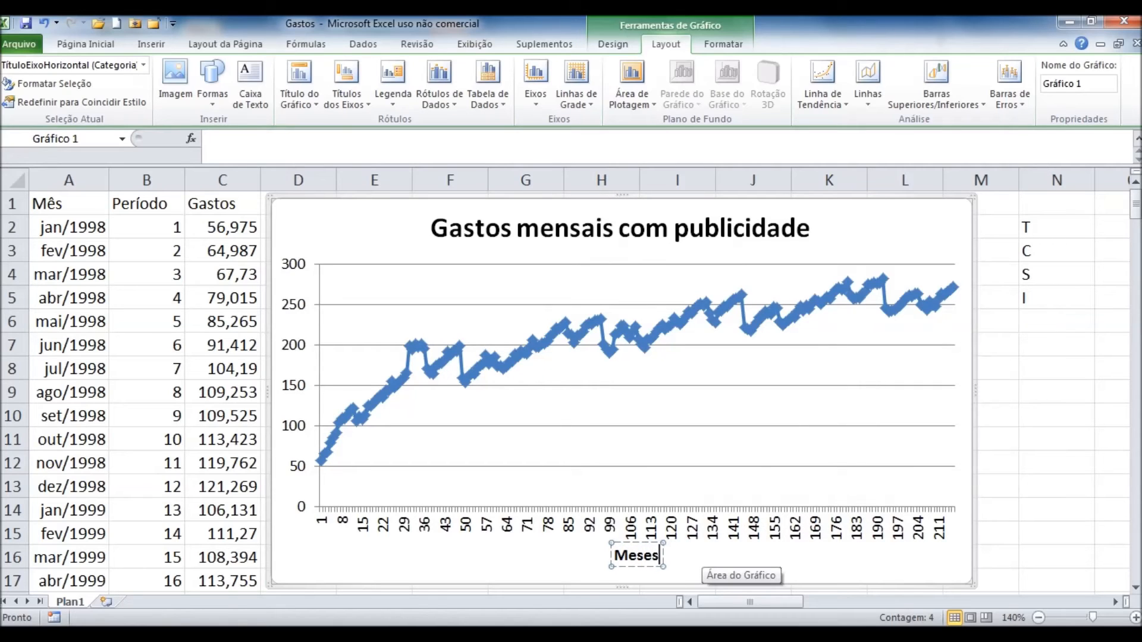
- Add a rotated title to the chart's vertical axis reading "Gastos (R$ mil)"
click(346, 96)
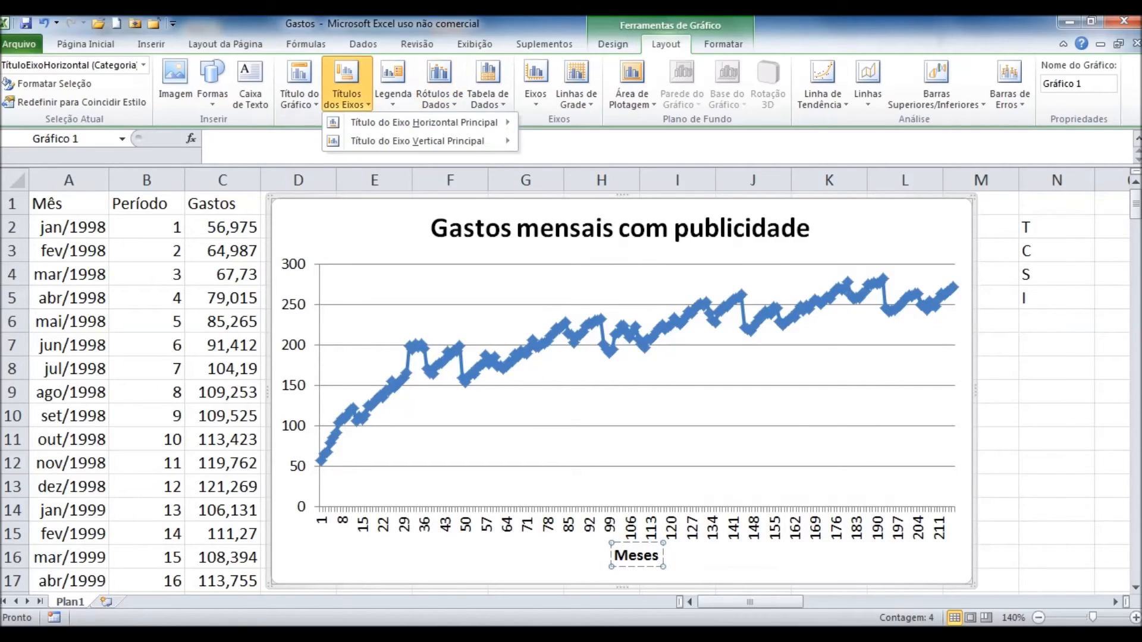
mouse_move(429, 140)
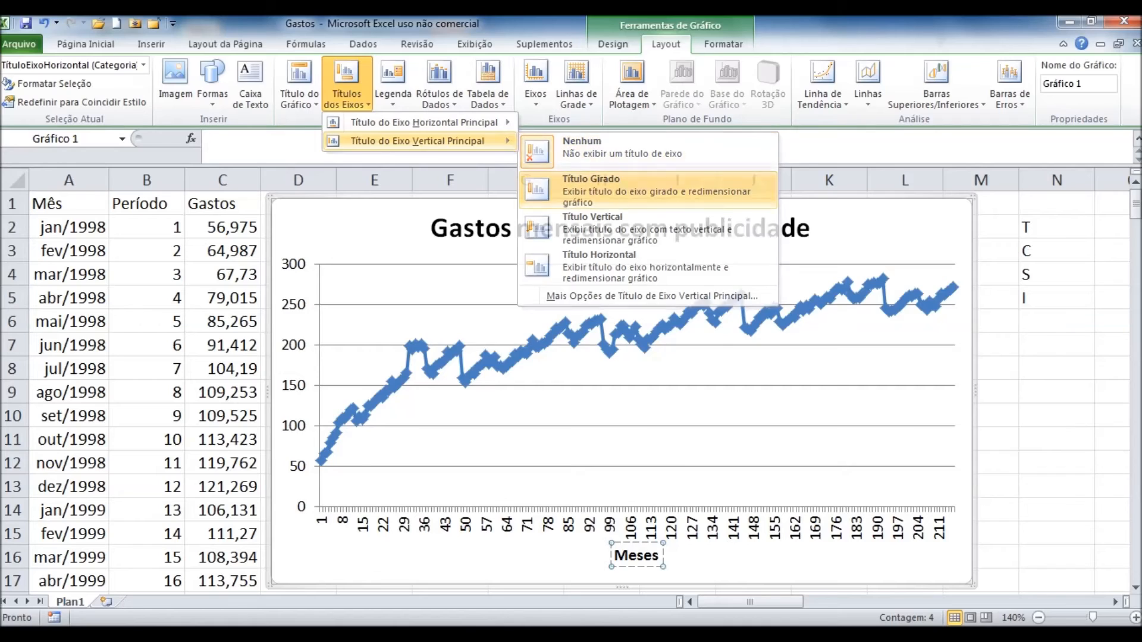
click(595, 189)
drag(300, 341, 301, 432)
text(Gas)
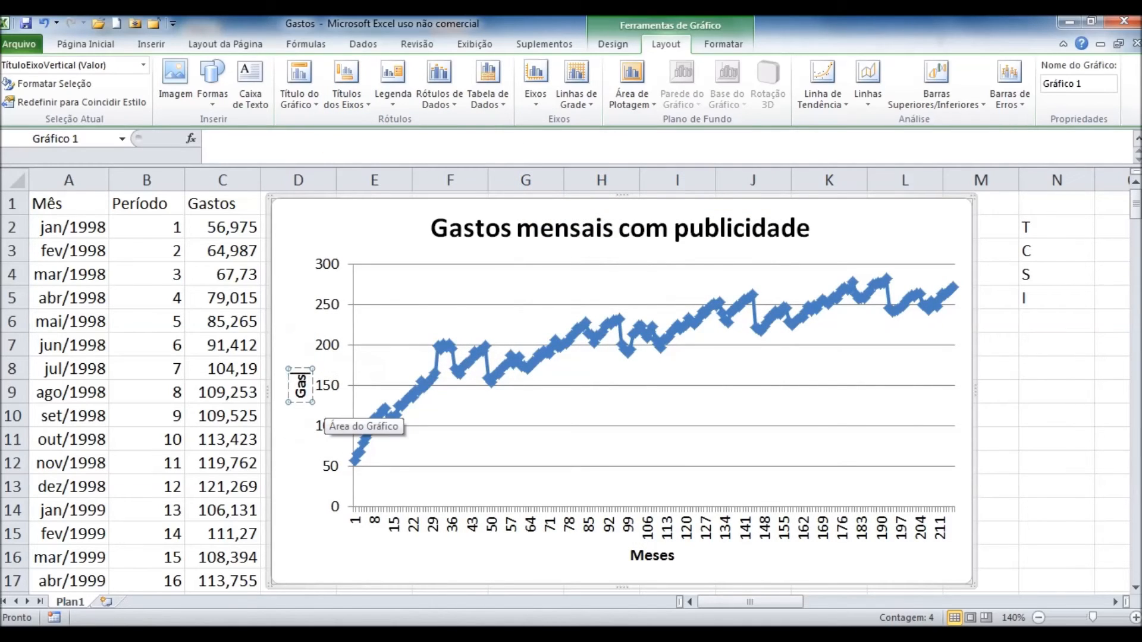
text(tos (R$ mil))
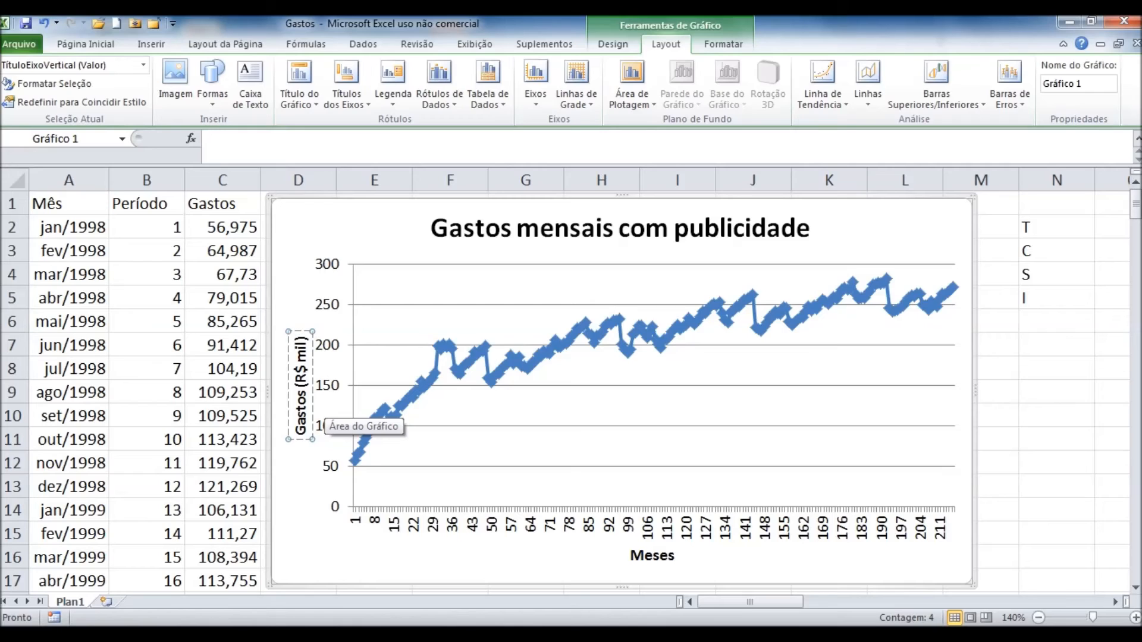
click(1056, 368)
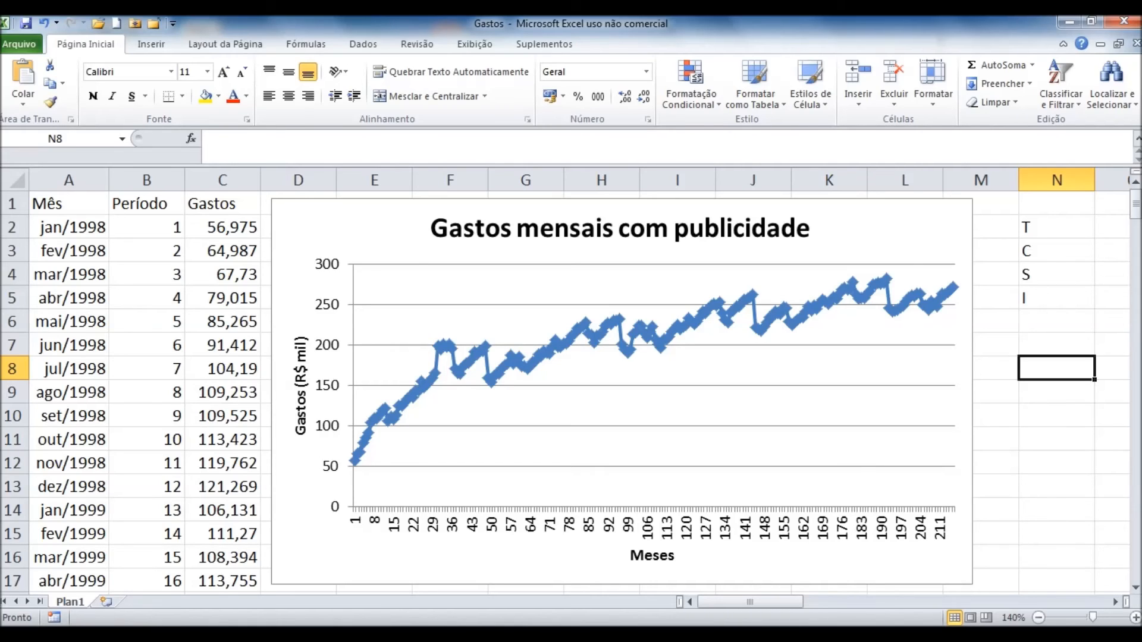
mouse_move(939, 300)
click(1056, 250)
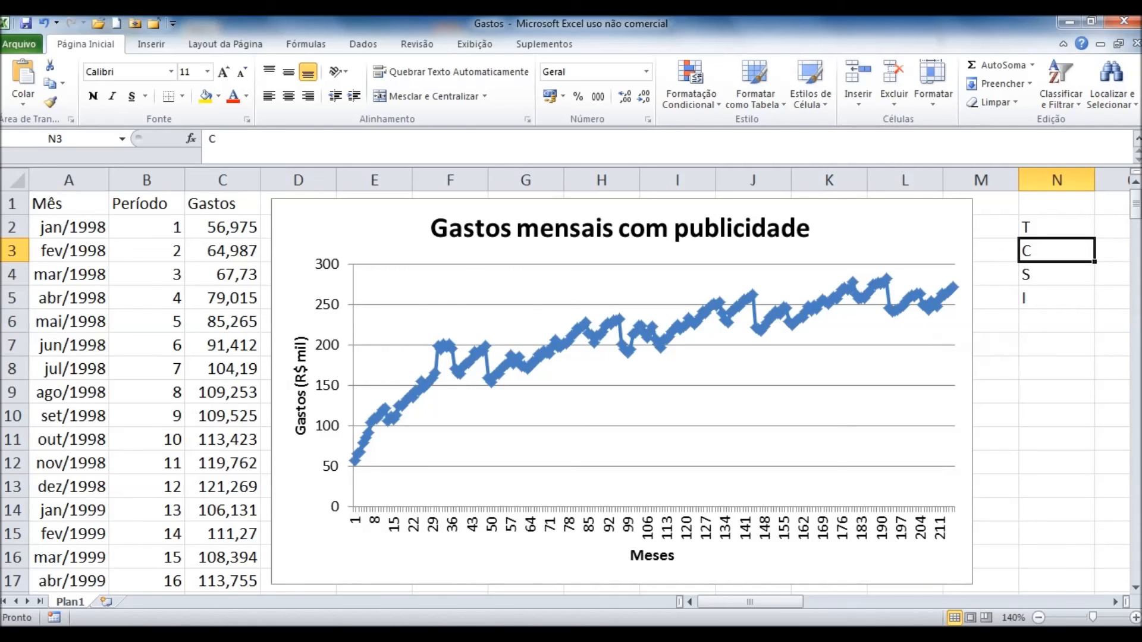
click(1056, 274)
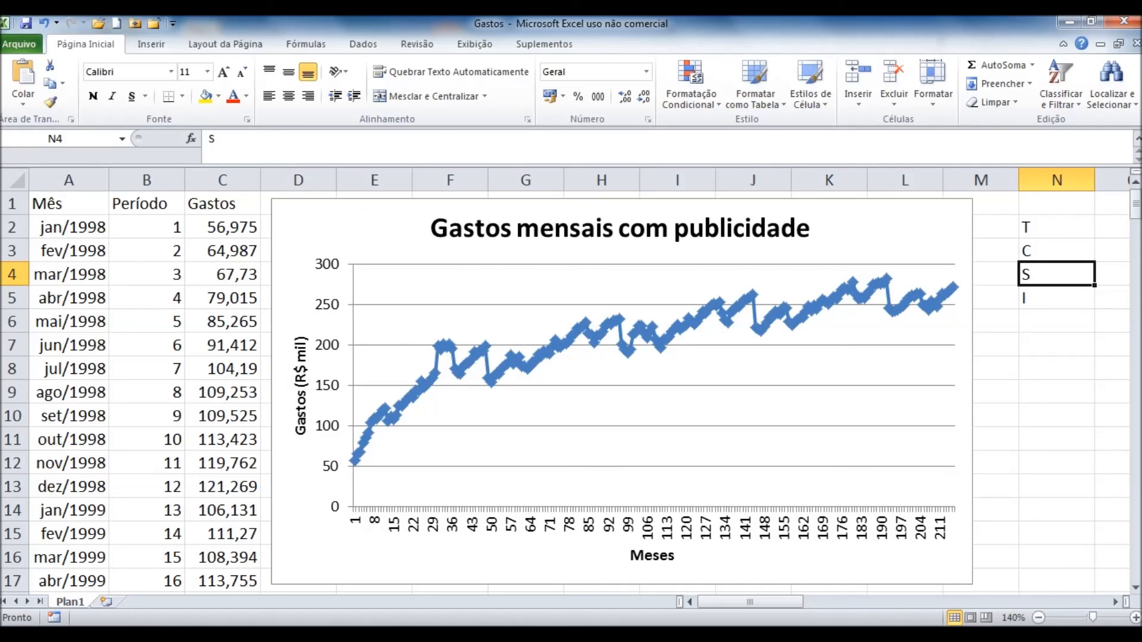
click(1056, 298)
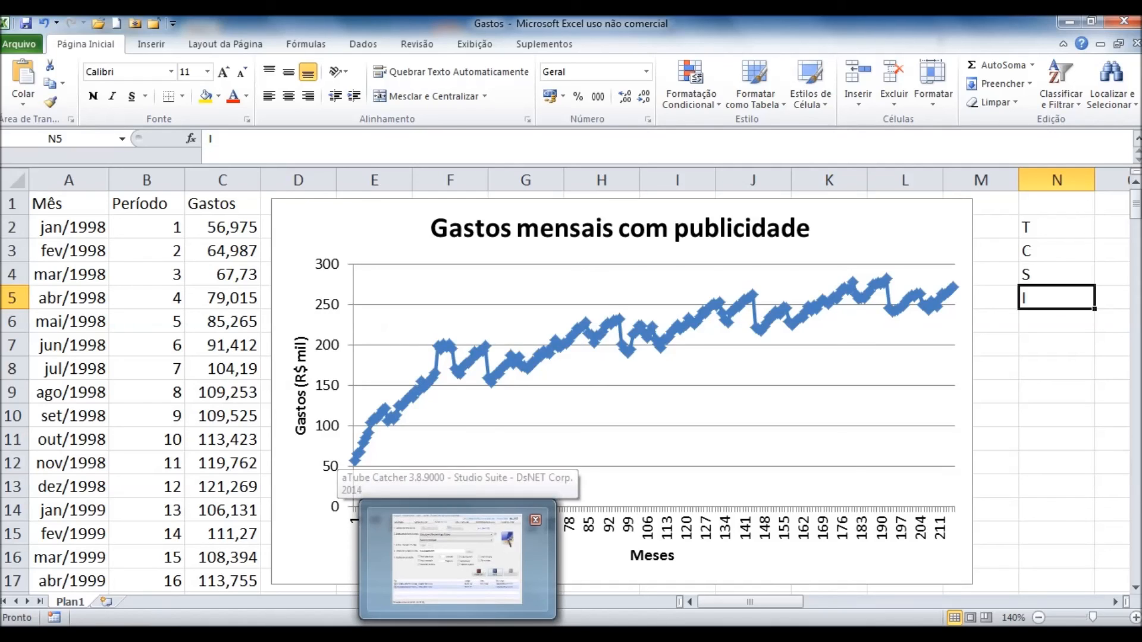
click(464, 550)
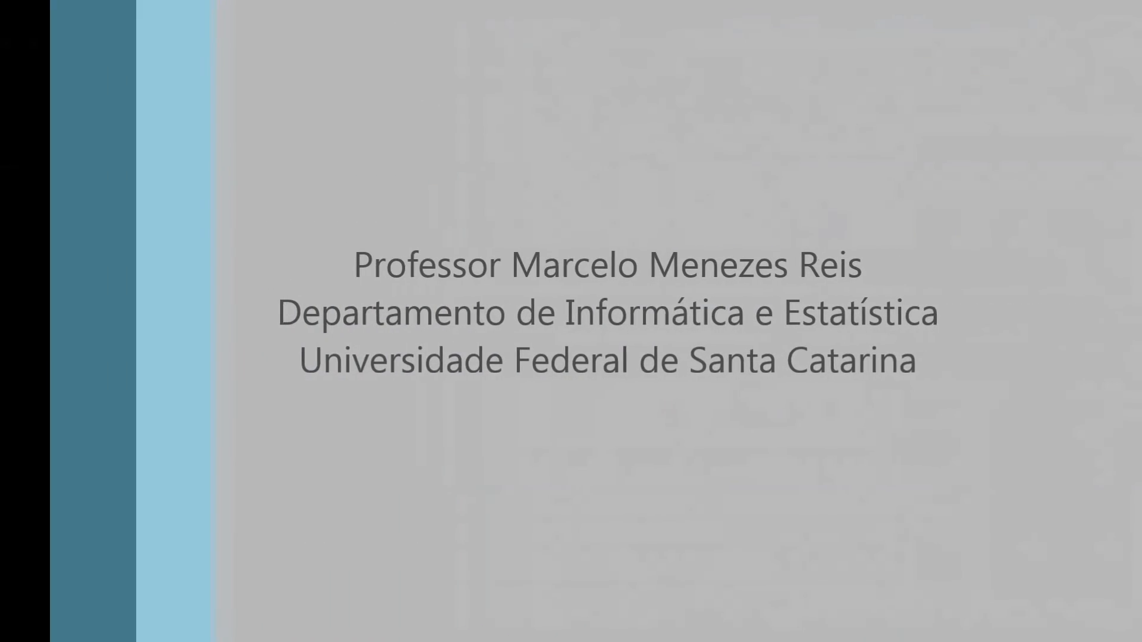